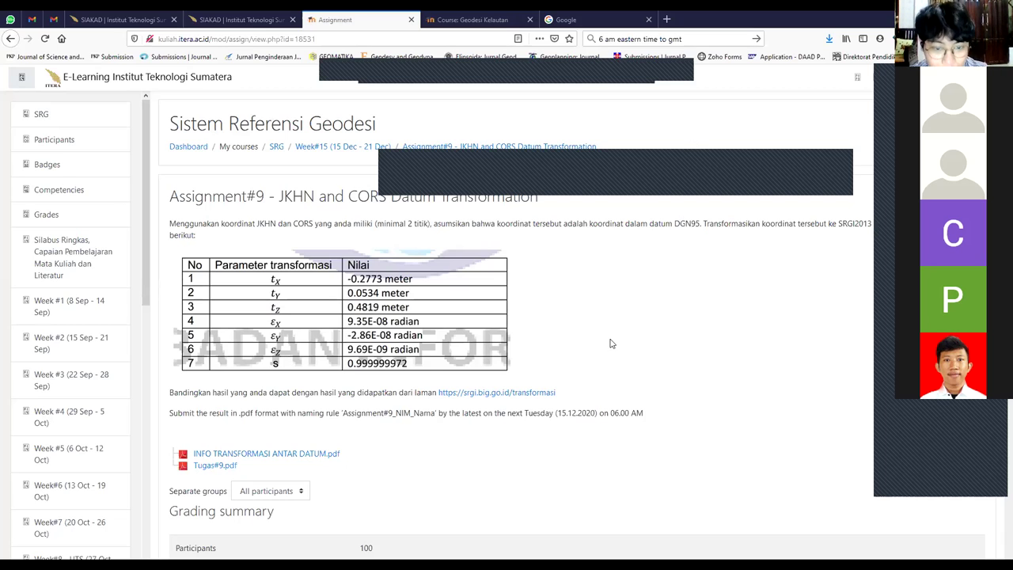
Open the edit settings of Assignment#9 - JKHN and CORS Datum Transformation.
{"action": "scroll", "coordinate": [522, 534], "scroll_direction": "down", "scroll_amount": 3}
{"action": "scroll", "coordinate": [530, 475], "scroll_direction": "up", "scroll_amount": 3}
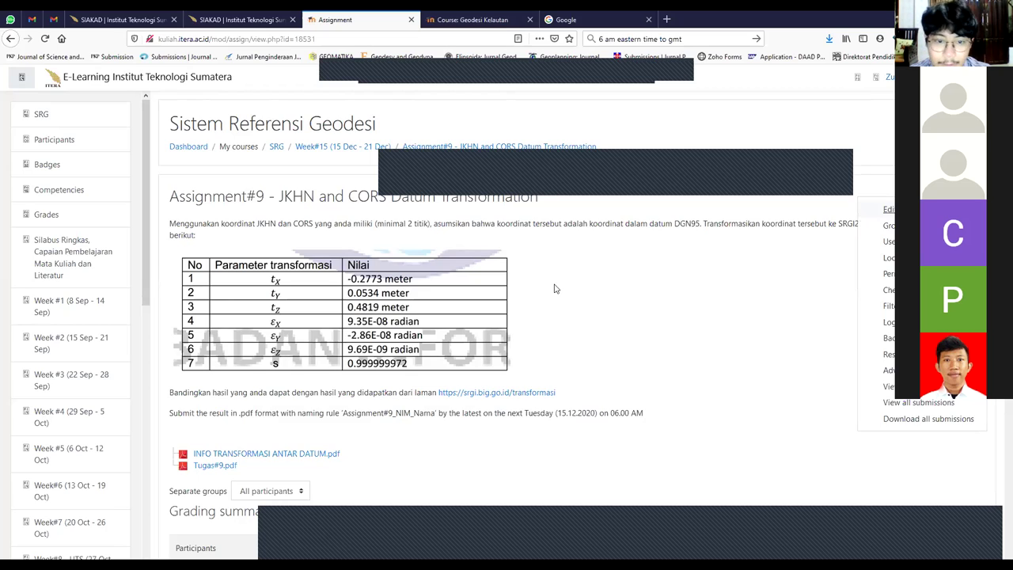
{"action": "scroll", "coordinate": [555, 288], "scroll_direction": "down", "scroll_amount": 3}
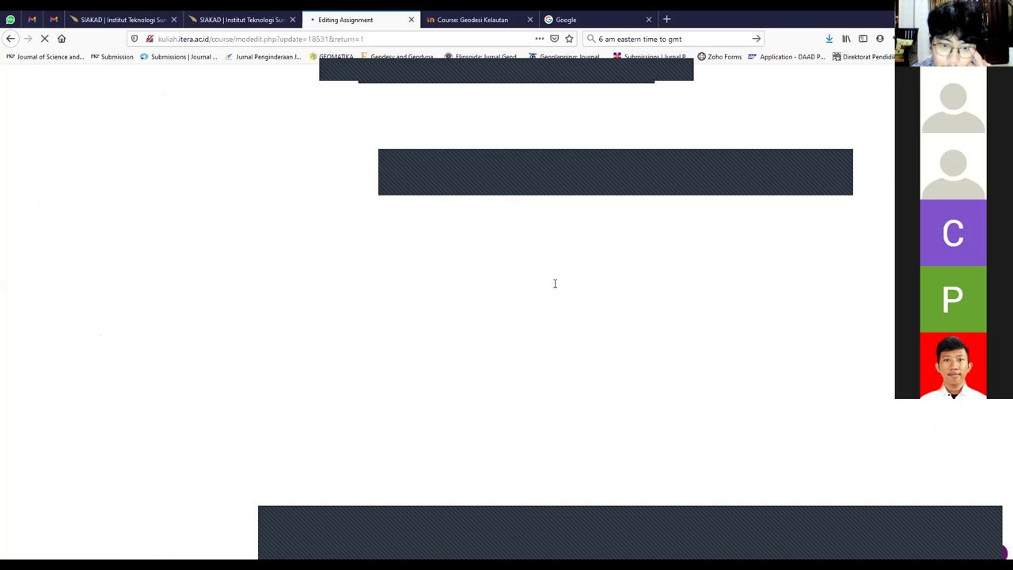
{"action": "scroll", "coordinate": [306, 314], "scroll_direction": "down", "scroll_amount": 4}
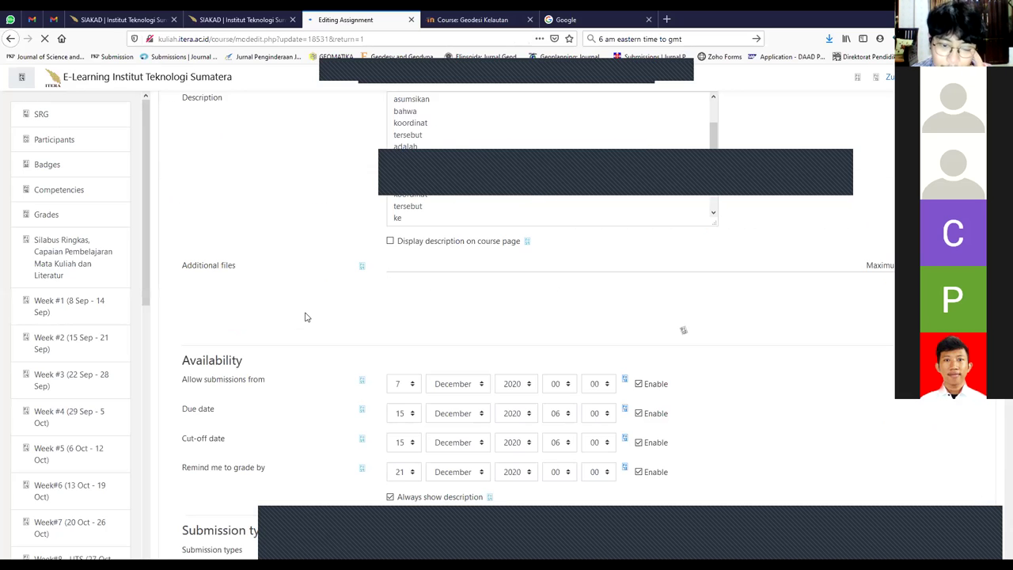
Set both the due date and the cut-off date of the assignment to 27 December 2020.
{"action": "scroll", "coordinate": [322, 317], "scroll_direction": "down", "scroll_amount": 1}
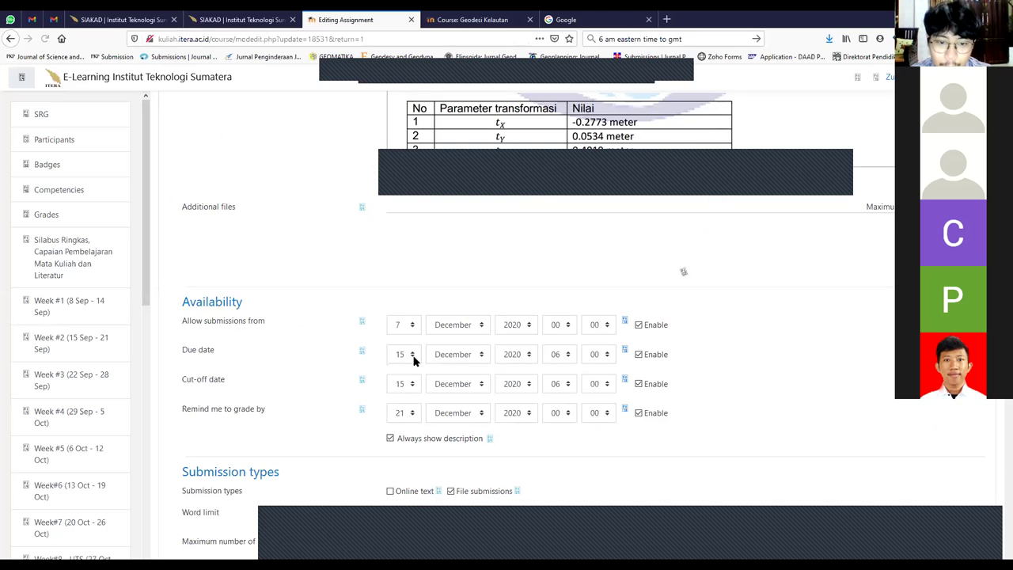
{"action": "left_click", "coordinate": [413, 360]}
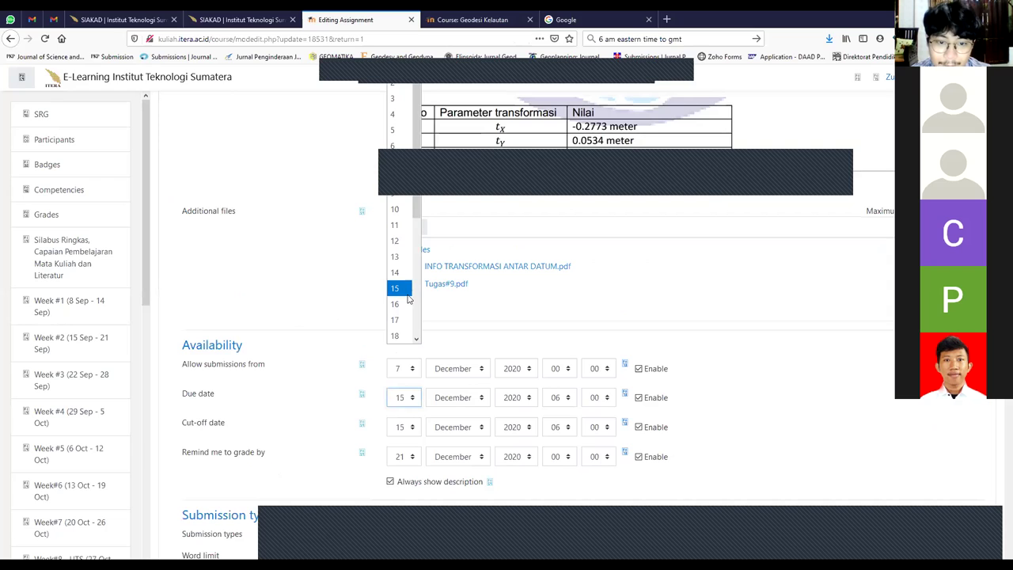
{"action": "scroll", "coordinate": [409, 299], "scroll_direction": "down", "scroll_amount": 4}
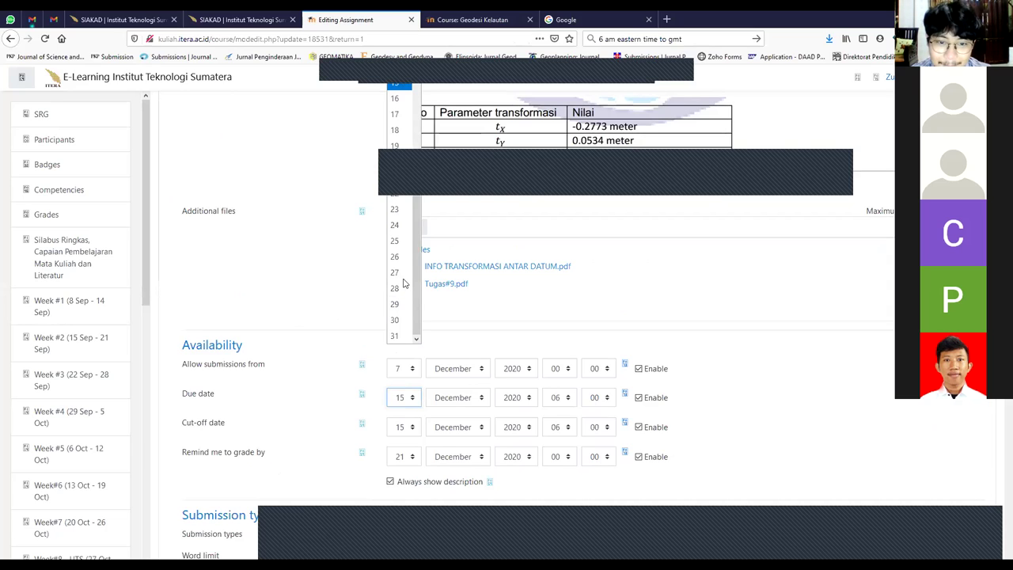
{"action": "left_click", "coordinate": [400, 435]}
{"action": "left_click", "coordinate": [400, 430]}
{"action": "scroll", "coordinate": [398, 356], "scroll_direction": "down", "scroll_amount": 3}
{"action": "left_click", "coordinate": [398, 348]}
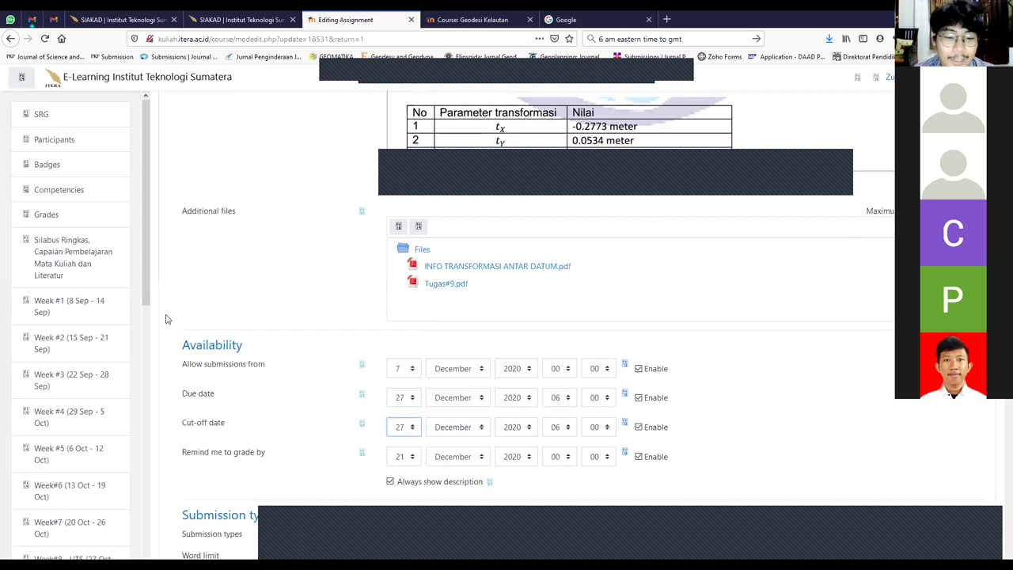
Switch to Gmail to read the Classroom notification about the resubmitted Catatan_Pekan#15, and return to the assignment settings.
{"action": "left_click", "coordinate": [361, 22]}
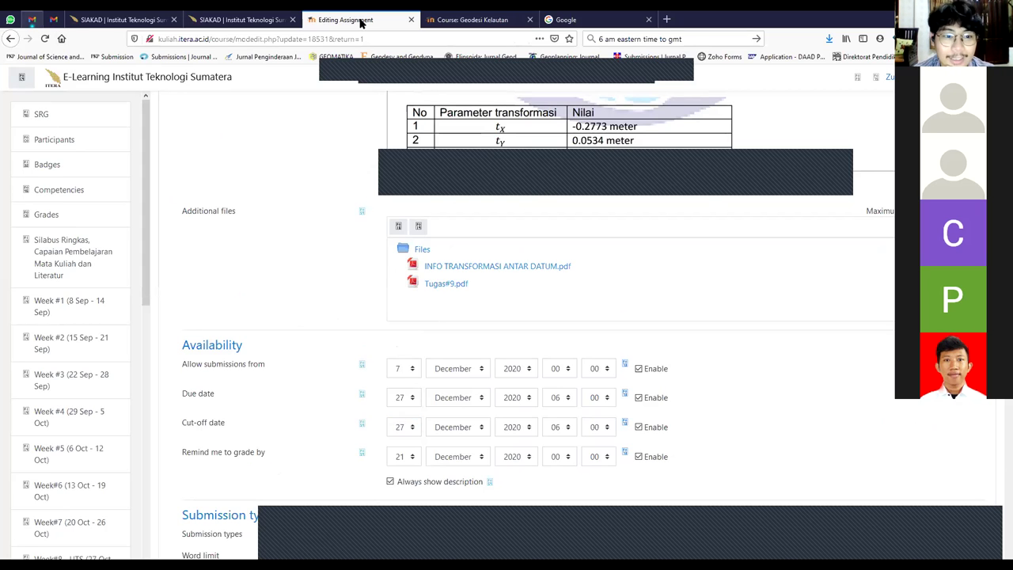
{"action": "key", "text": "ctrl+2"}
{"action": "left_click", "coordinate": [361, 23]}
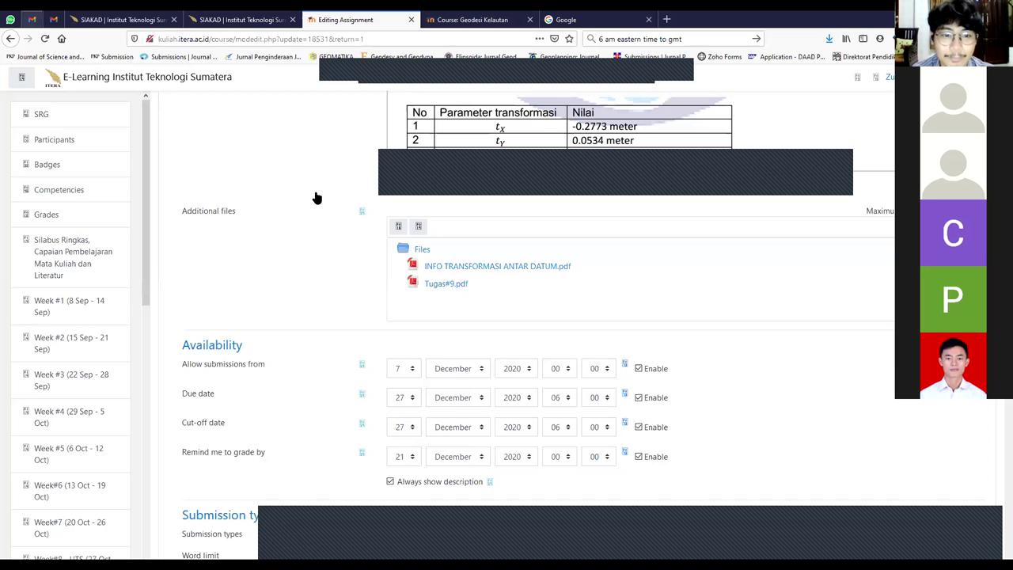
{"action": "key", "text": "ctrl+2"}
{"action": "left_click", "coordinate": [235, 140]}
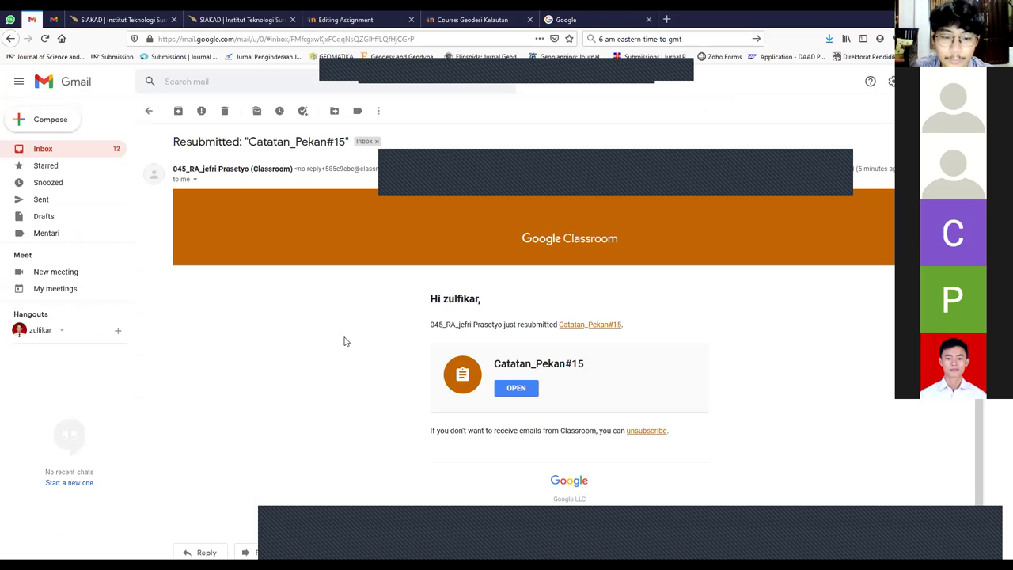
{"action": "key", "text": "alt+Left"}
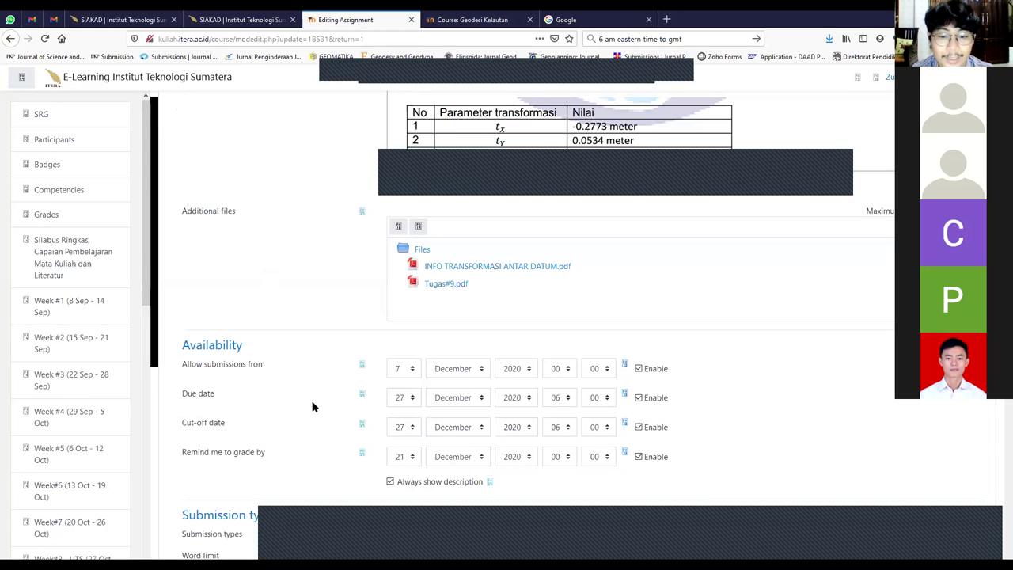
Set the assignment's grading reminder date to 29 December 2020.
{"action": "scroll", "coordinate": [752, 391], "scroll_direction": "down", "scroll_amount": 3}
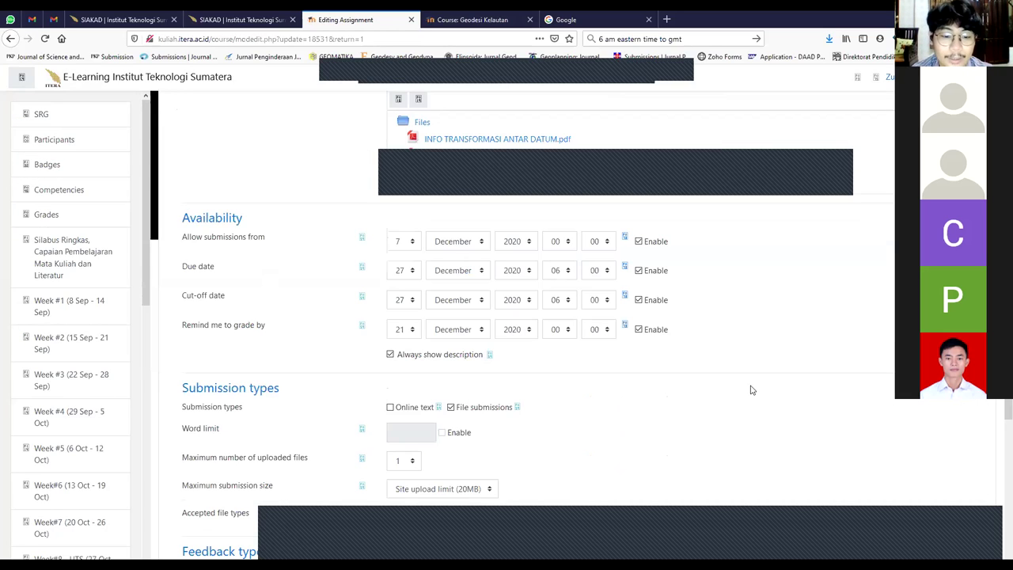
{"action": "scroll", "coordinate": [752, 390], "scroll_direction": "down", "scroll_amount": 3}
{"action": "scroll", "coordinate": [692, 321], "scroll_direction": "down", "scroll_amount": 2}
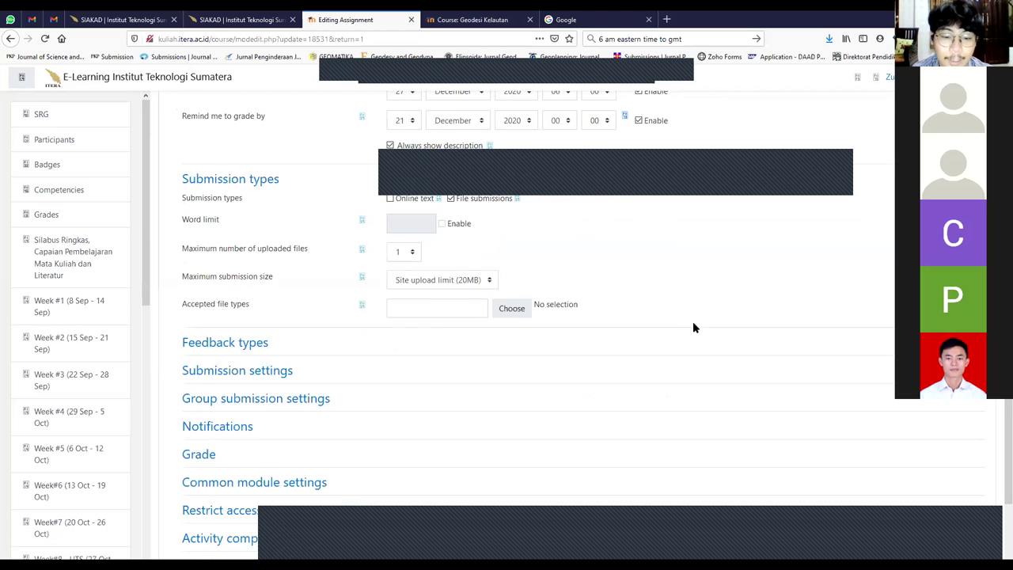
{"action": "scroll", "coordinate": [780, 381], "scroll_direction": "up", "scroll_amount": 13}
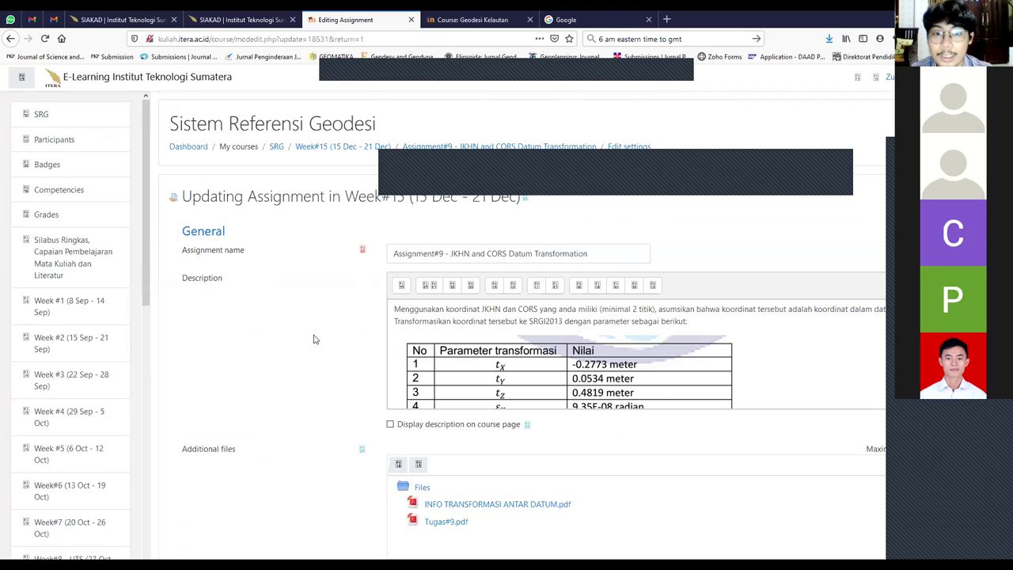
{"action": "scroll", "coordinate": [455, 101], "scroll_direction": "down", "scroll_amount": 1}
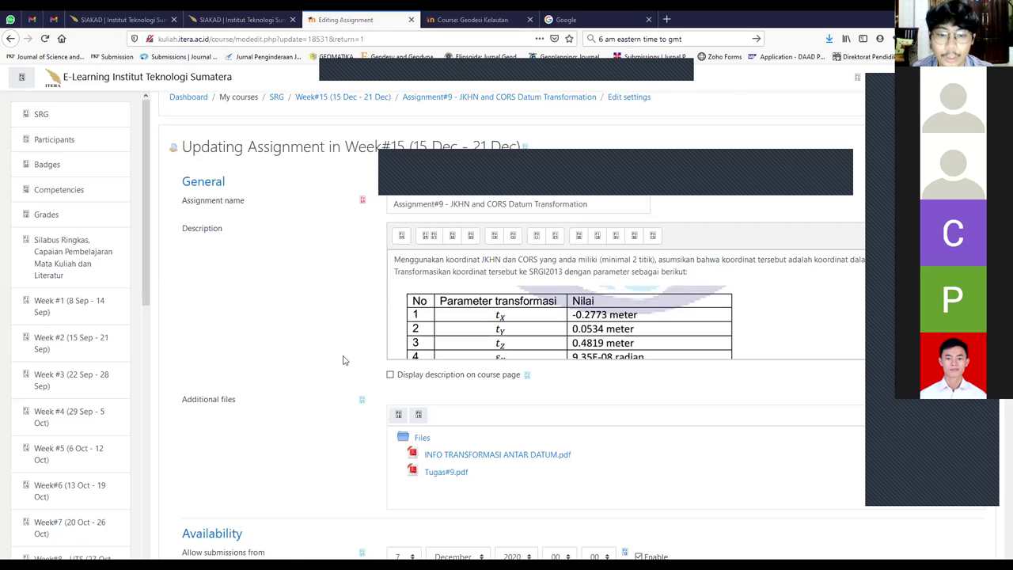
{"action": "scroll", "coordinate": [343, 360], "scroll_direction": "down", "scroll_amount": 5}
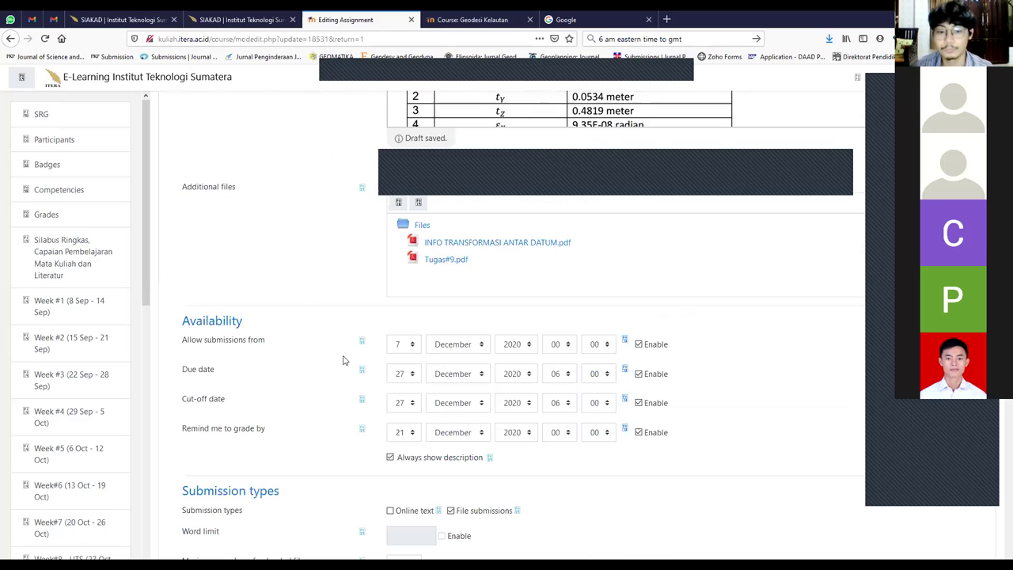
{"action": "left_click", "coordinate": [408, 432]}
{"action": "scroll", "coordinate": [404, 396], "scroll_direction": "down", "scroll_amount": 3}
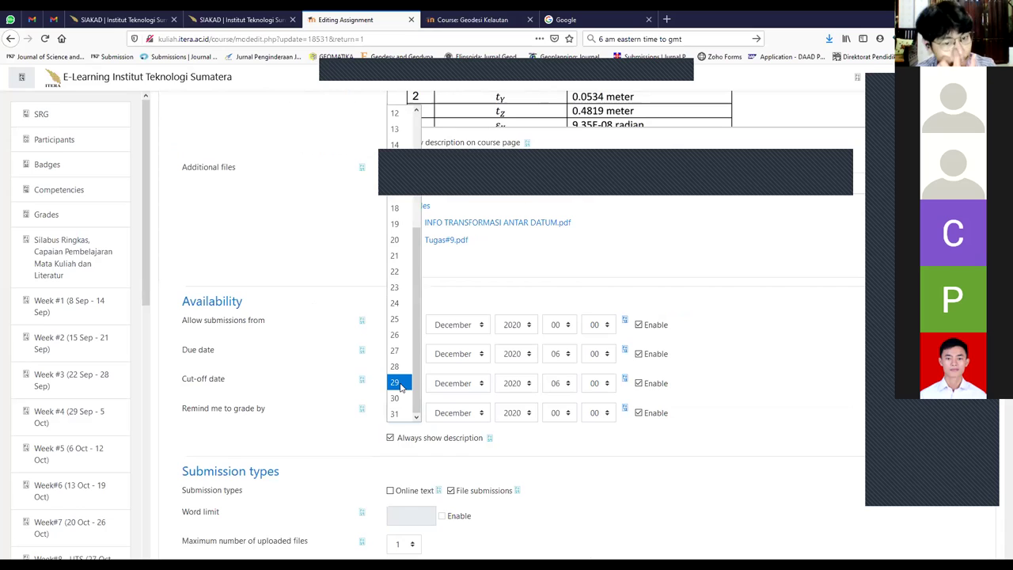
{"action": "left_click", "coordinate": [396, 382]}
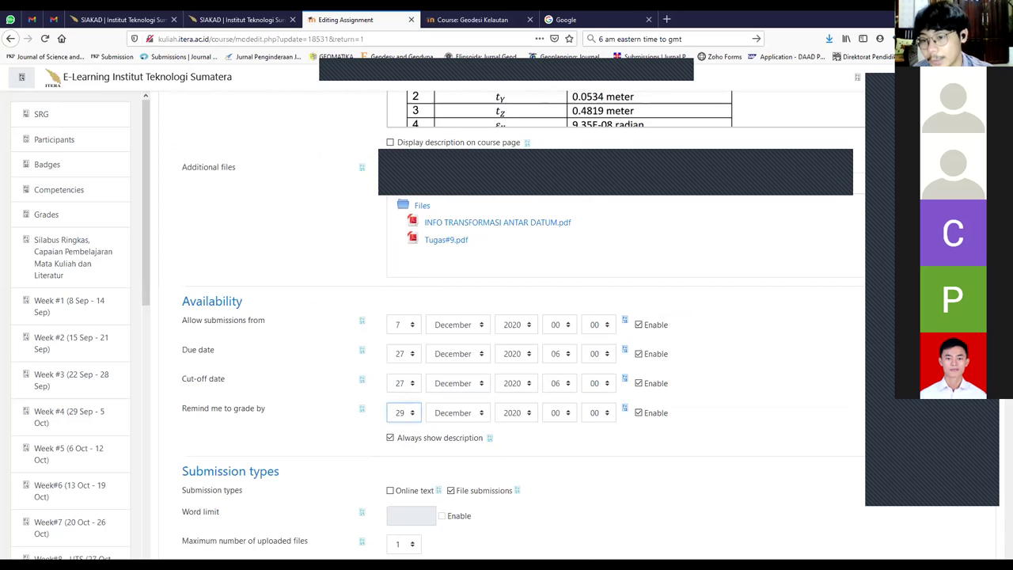
{"action": "left_click", "coordinate": [884, 384]}
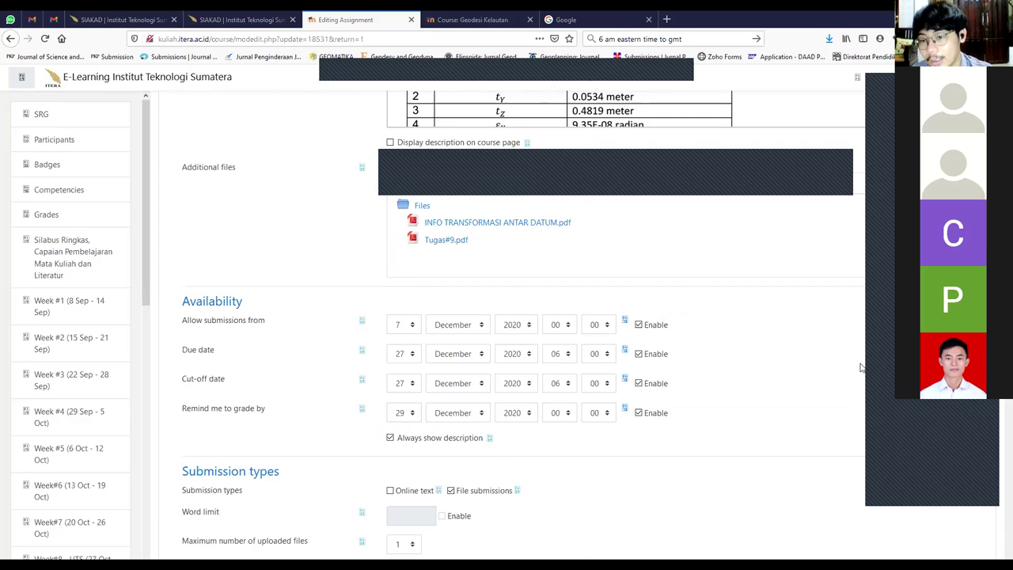
Review the assignment's settings, save them and return to the Sistem Referensi Geodesi course page.
{"action": "key", "text": "alt+Tab"}
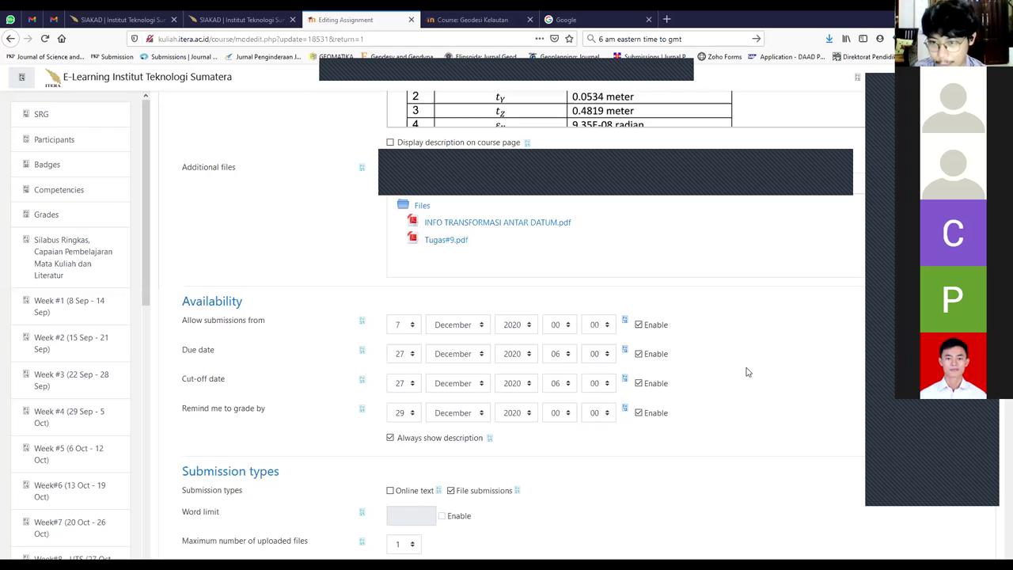
{"action": "scroll", "coordinate": [747, 372], "scroll_direction": "down", "scroll_amount": 3}
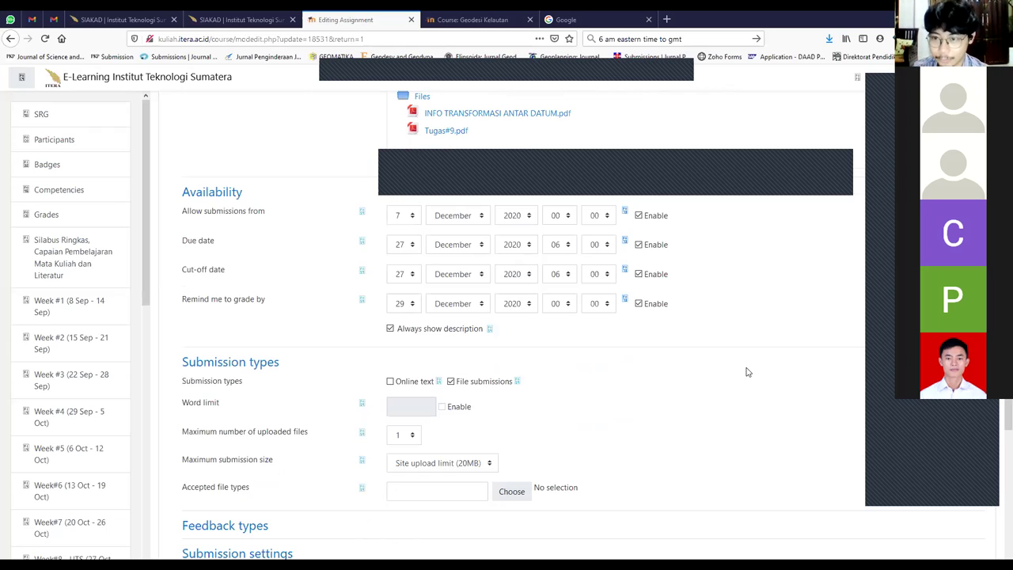
{"action": "scroll", "coordinate": [747, 372], "scroll_direction": "up", "scroll_amount": 8}
{"action": "scroll", "coordinate": [747, 372], "scroll_direction": "down", "scroll_amount": 5}
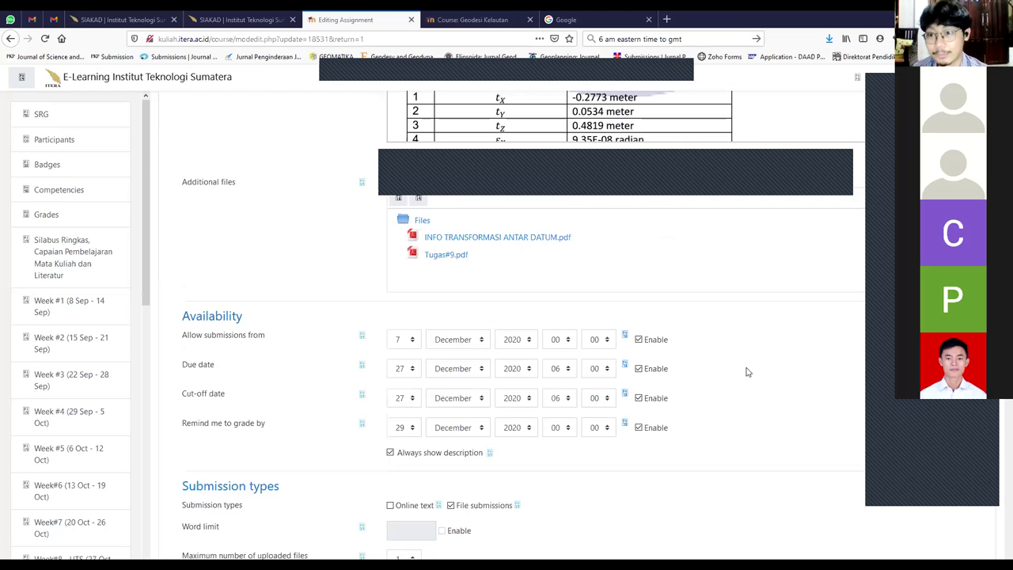
{"action": "scroll", "coordinate": [747, 372], "scroll_direction": "down", "scroll_amount": 4}
{"action": "scroll", "coordinate": [747, 372], "scroll_direction": "down", "scroll_amount": 3}
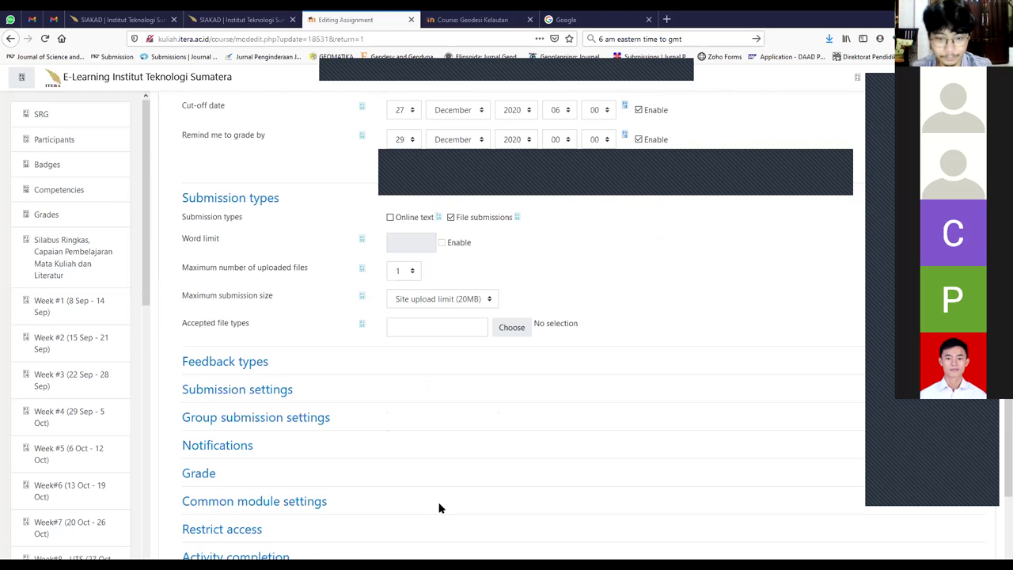
{"action": "scroll", "coordinate": [458, 475], "scroll_direction": "down", "scroll_amount": 5}
{"action": "key", "text": "Return"}
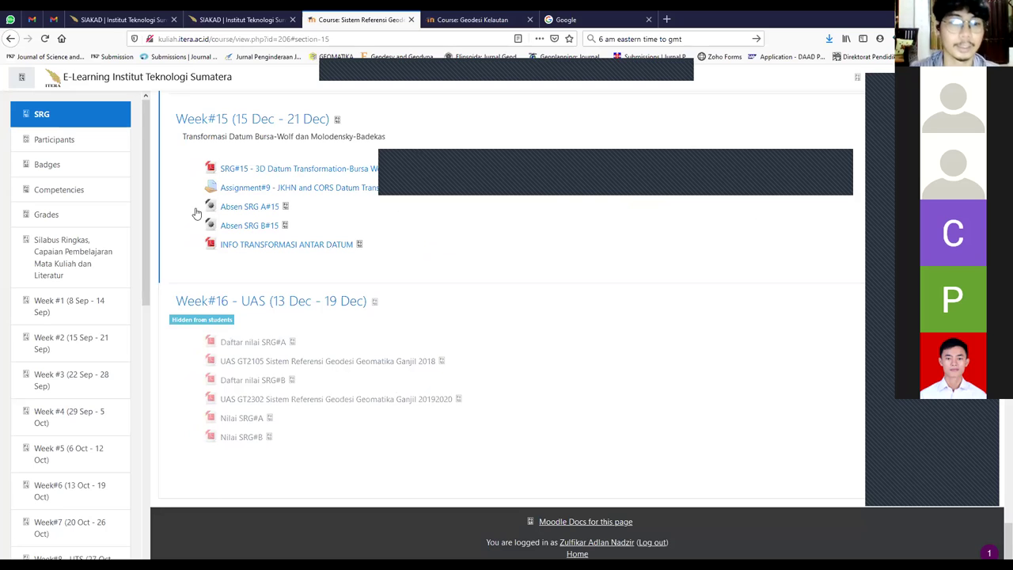
Move Assignment#9 below INFO TRANSFORMASI ANTAR DATUM in Week#15 and upload Absen_SRG_A#15-2.png there as a file resource.
{"action": "left_click_drag", "start_coordinate": [190, 185], "coordinate": [323, 248]}
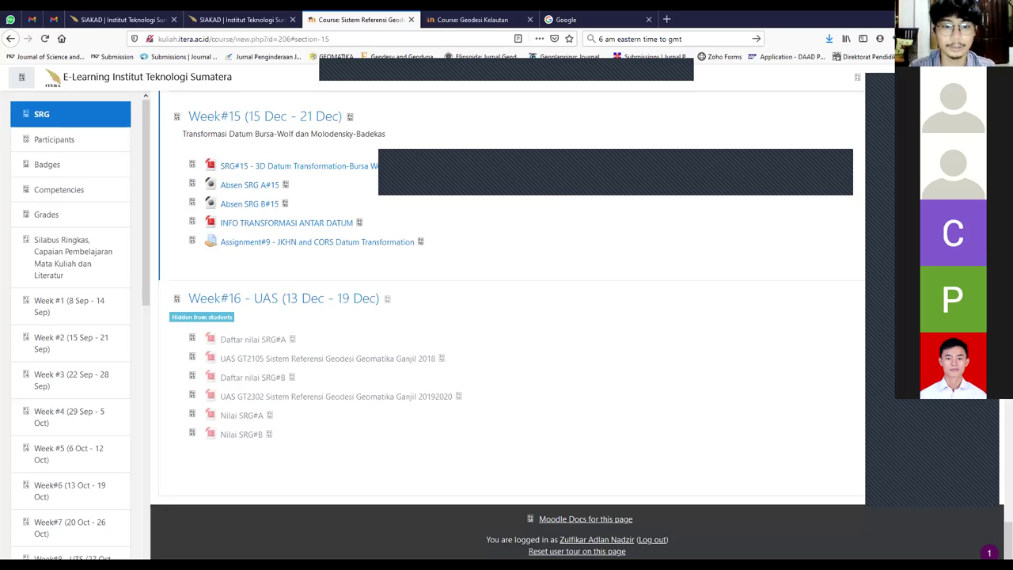
{"action": "key", "text": "alt+Tab"}
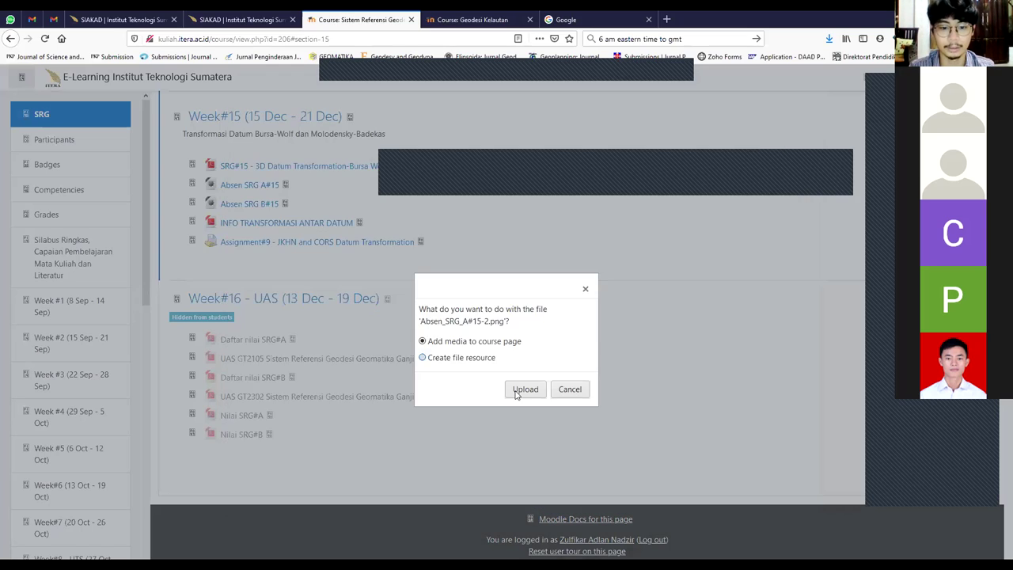
{"action": "left_click", "coordinate": [475, 357]}
{"action": "left_click", "coordinate": [525, 388]}
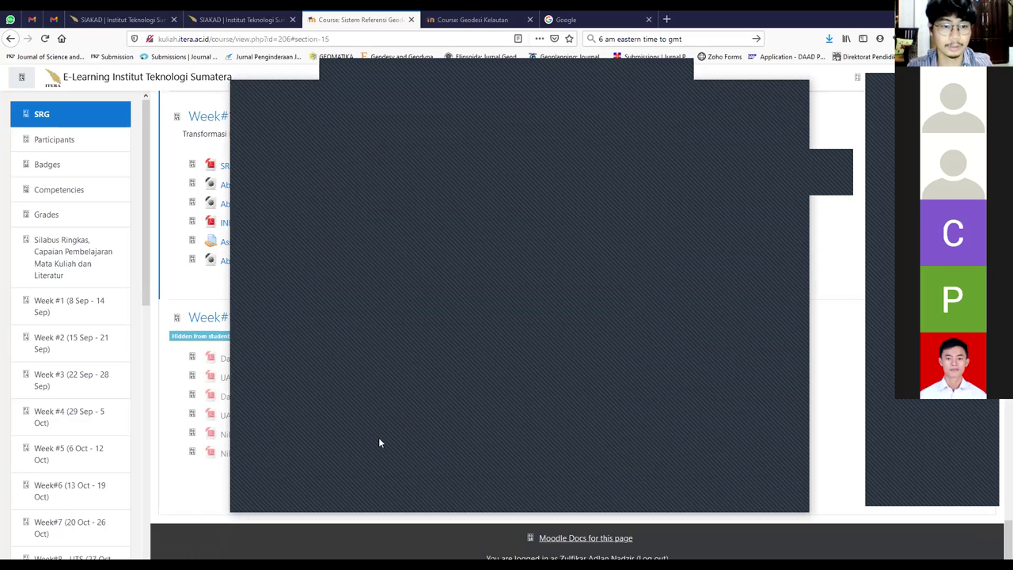
Upload the Absen SRG B#15-2 file to Week#15 and place Assignment#9 at the end of that section.
{"action": "left_click_drag", "start_coordinate": [513, 392], "coordinate": [194, 285]}
{"action": "key", "text": "Return"}
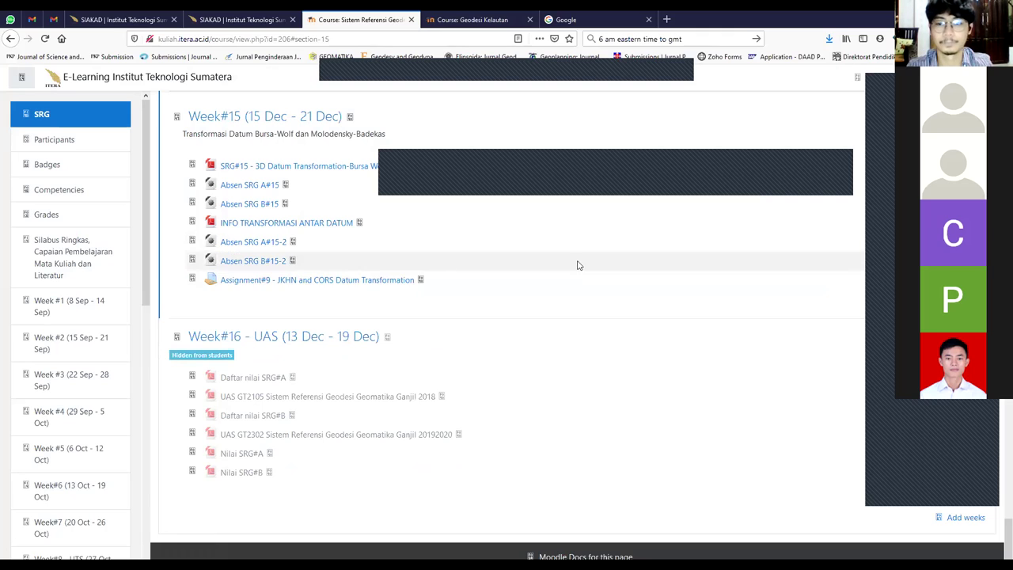